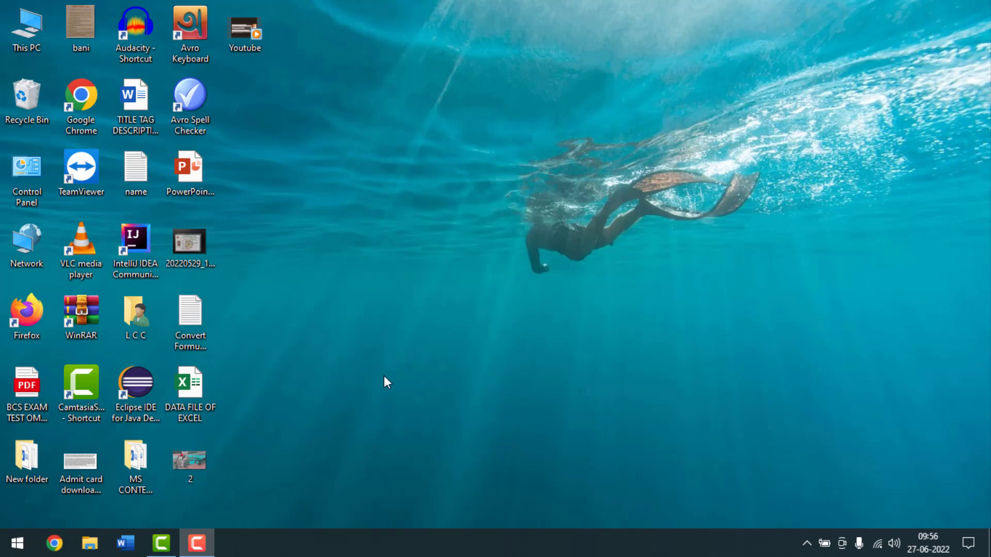
Step: Launch Word from the taskbar and expand More documents to browse the date-grouped recent list
click(132, 549)
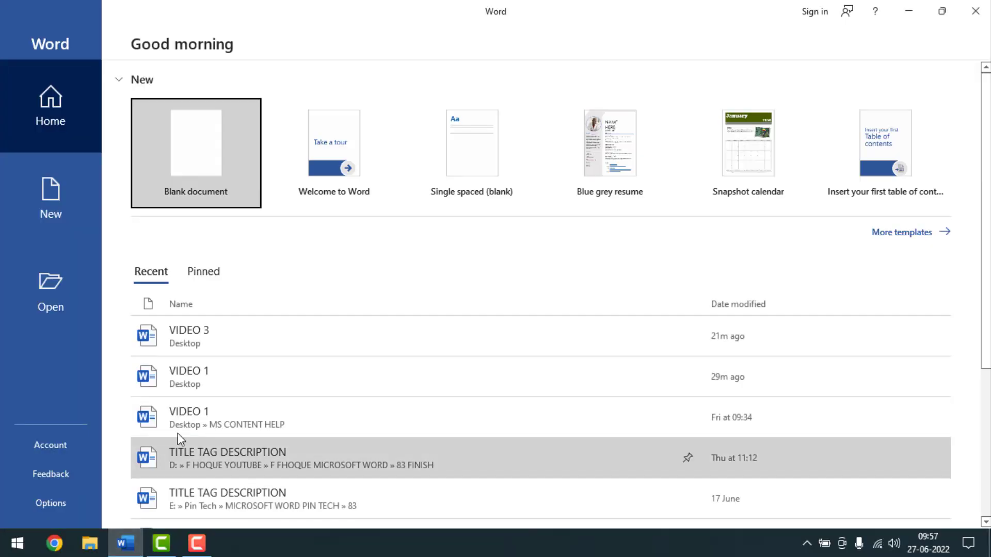
mouse_move(218, 337)
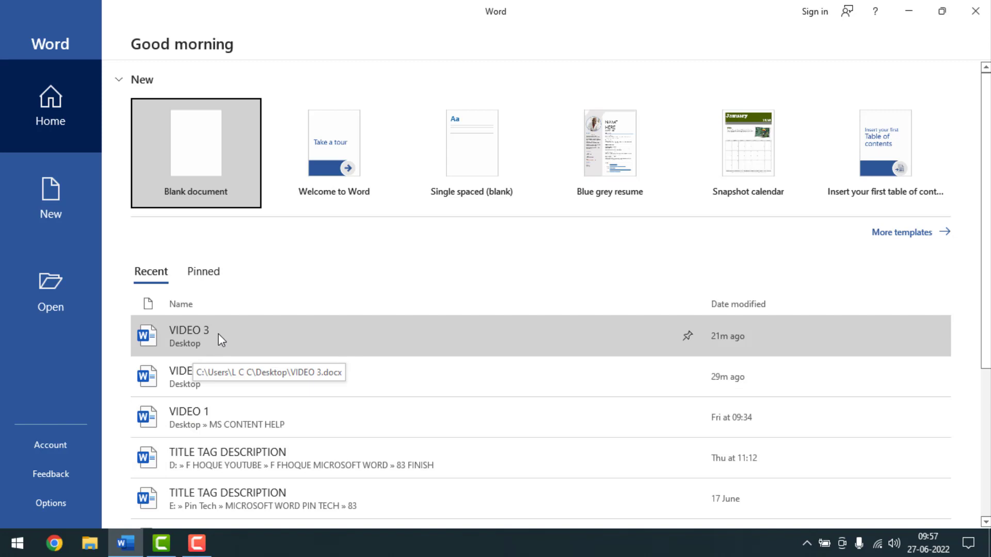
scroll(222, 341, down, 2)
scroll(243, 338, down, 2)
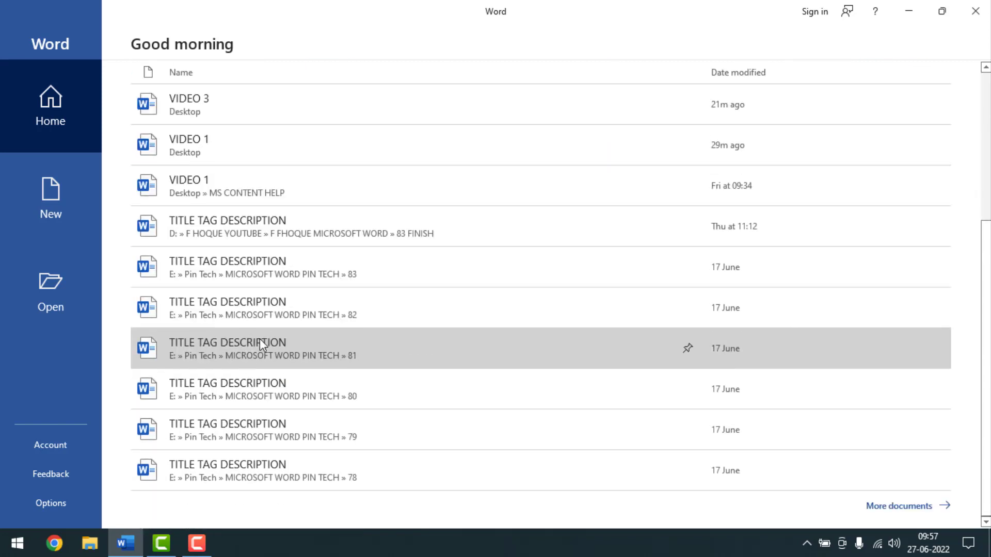
click(908, 506)
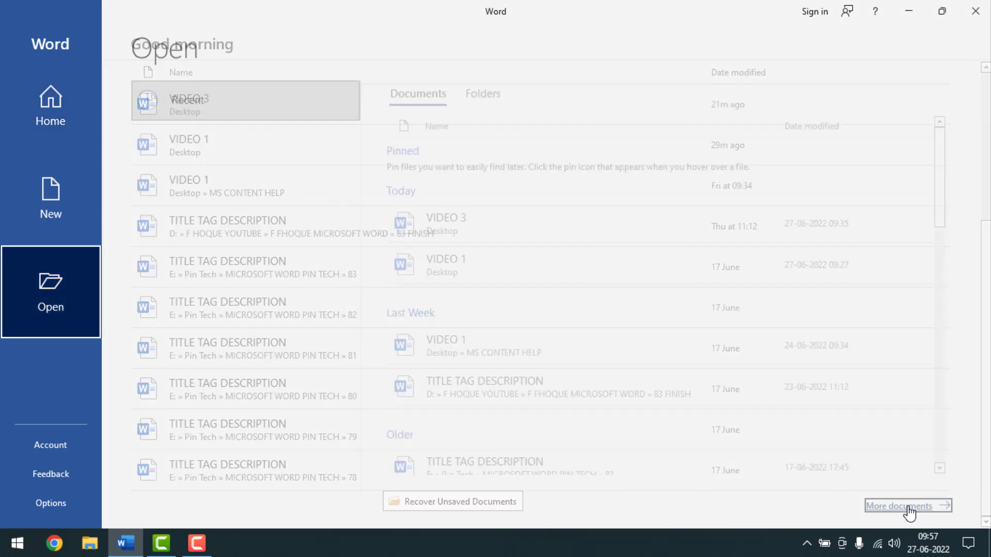
scroll(571, 242, down, 1)
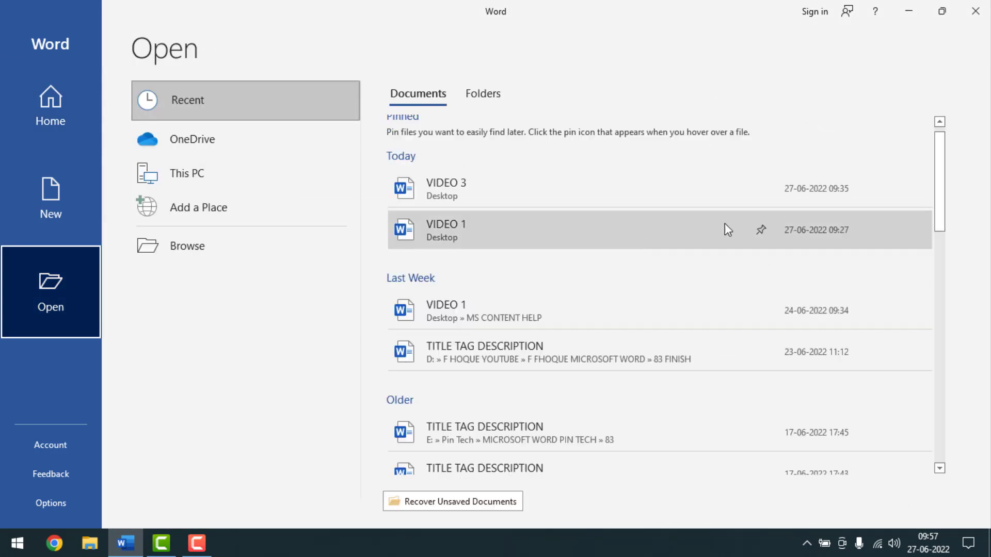
scroll(724, 223, down, 5)
scroll(686, 250, down, 3)
scroll(687, 273, down, 3)
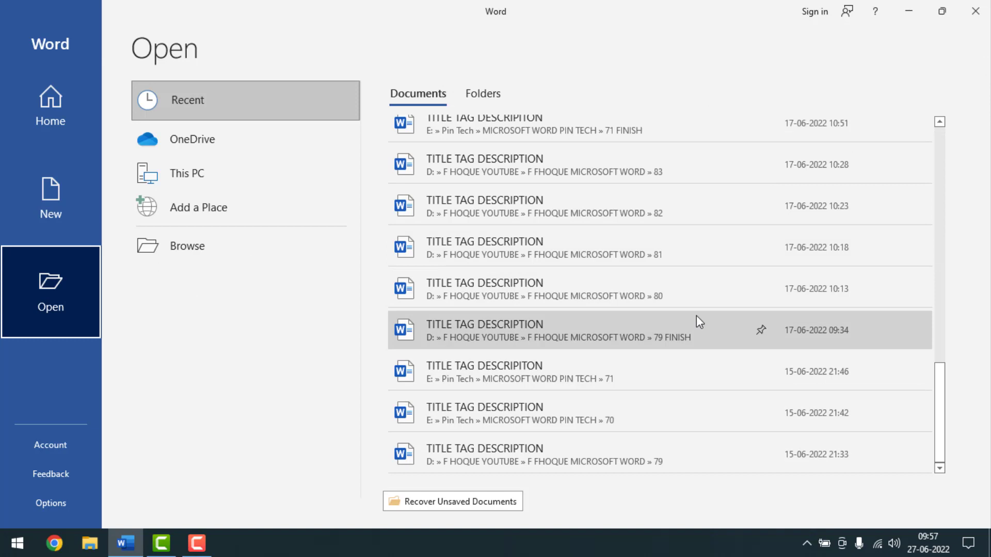
scroll(695, 315, up, 5)
scroll(696, 312, up, 7)
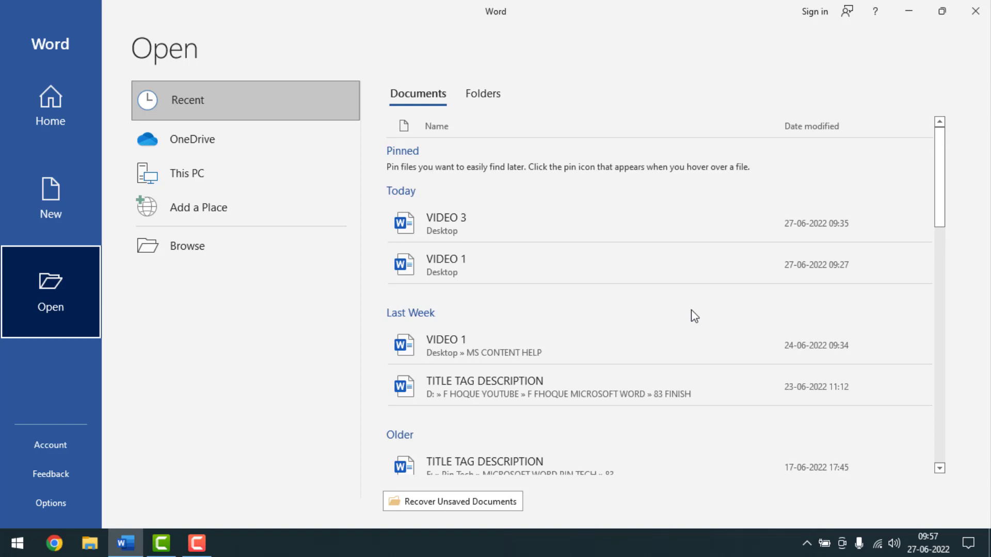
Step: Delete the VIDEO 3 file from the recent documents list
right_click(514, 231)
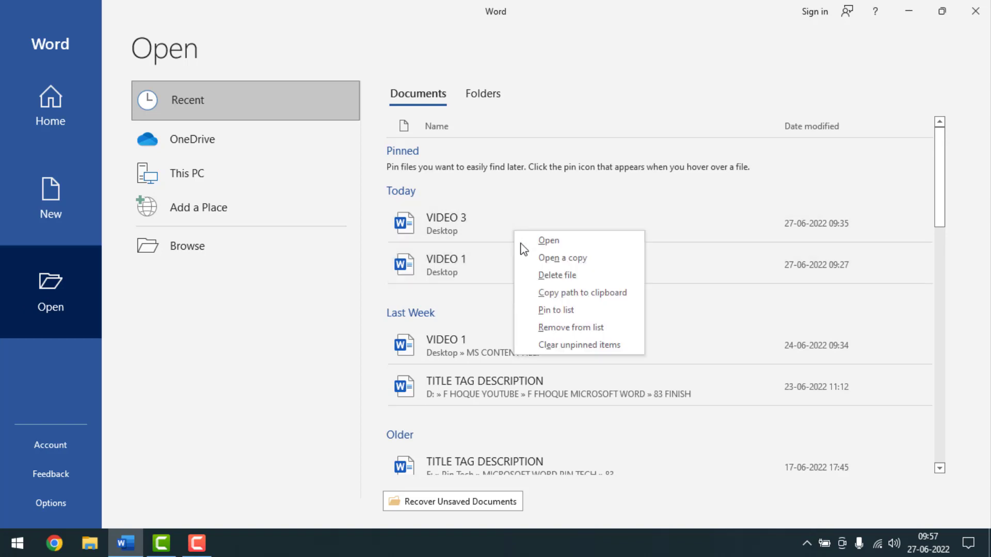
click(563, 279)
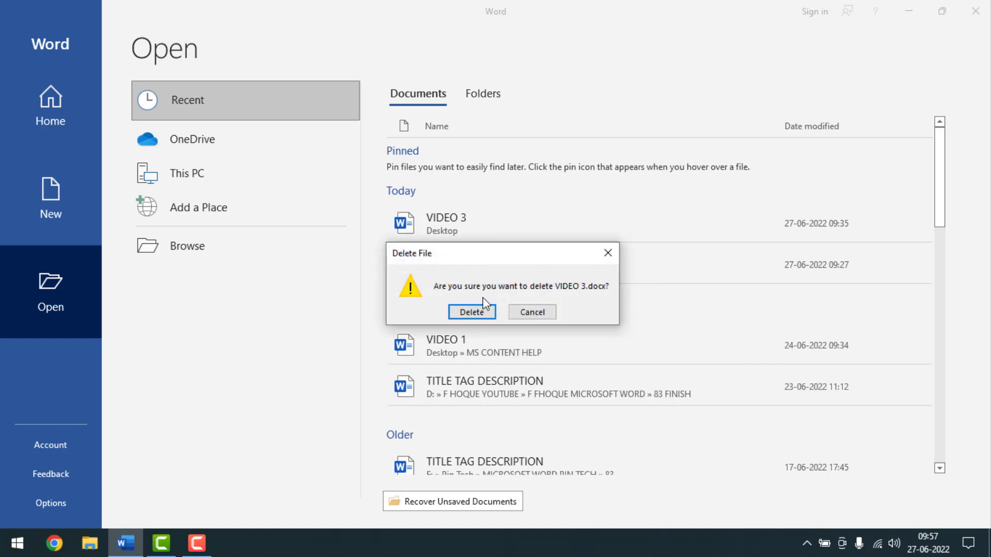
click(471, 310)
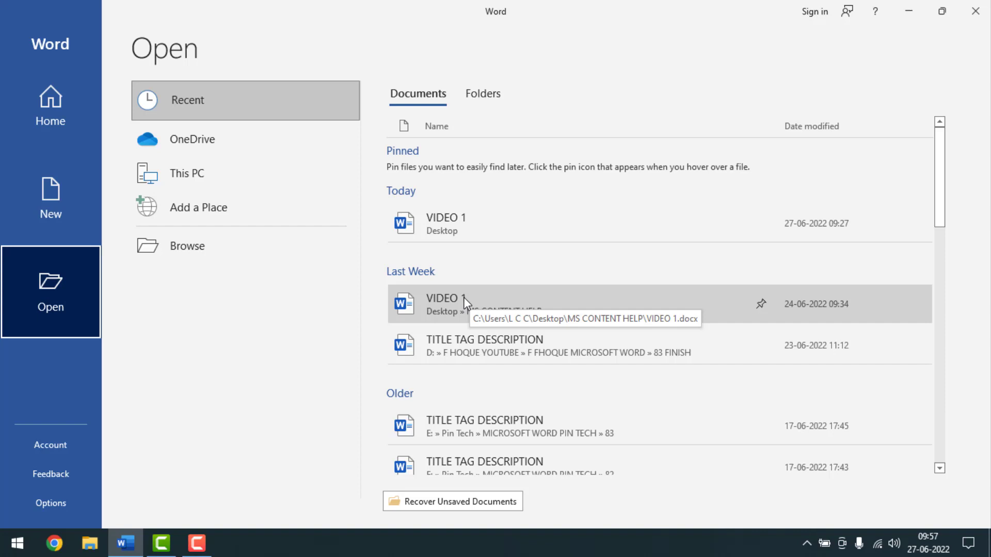
Step: Delete last week's VIDEO 1 file from the recent documents list
right_click(466, 303)
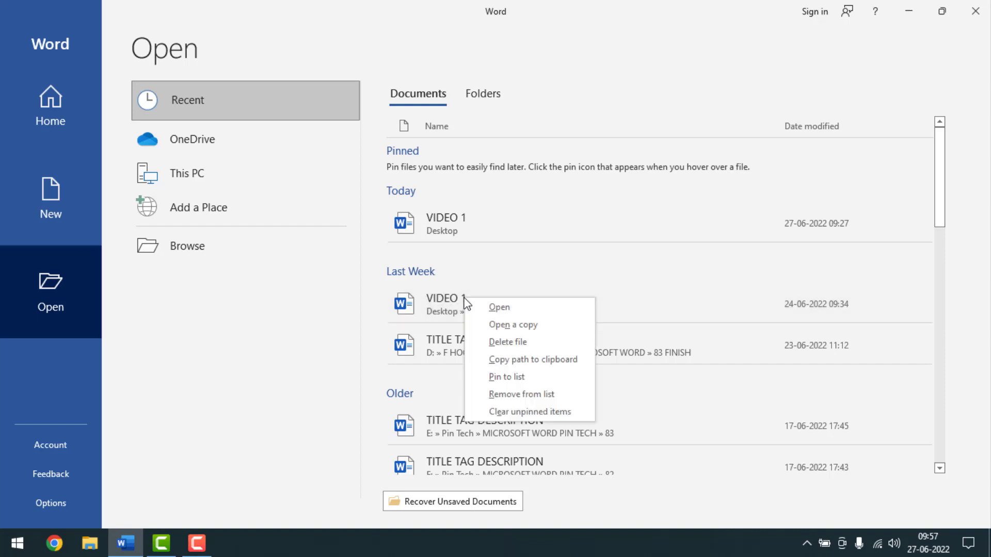
click(504, 339)
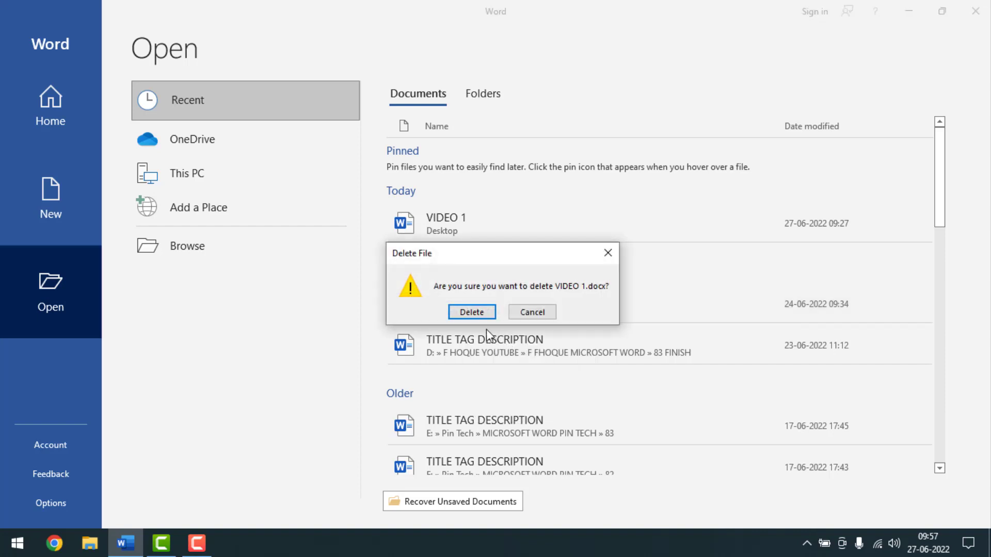
click(471, 311)
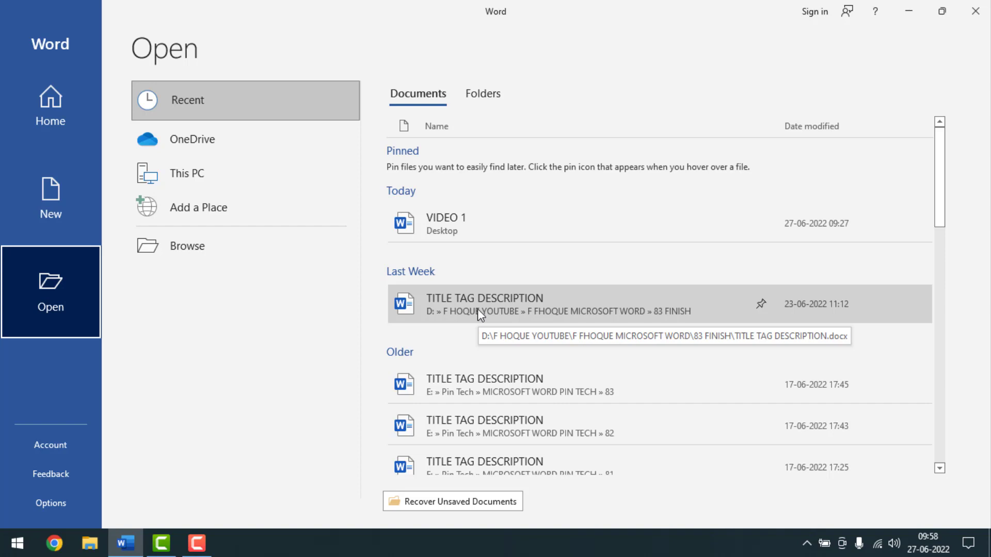
Step: Return to Home, create blank Document1, and open the Word Options dialog
click(63, 106)
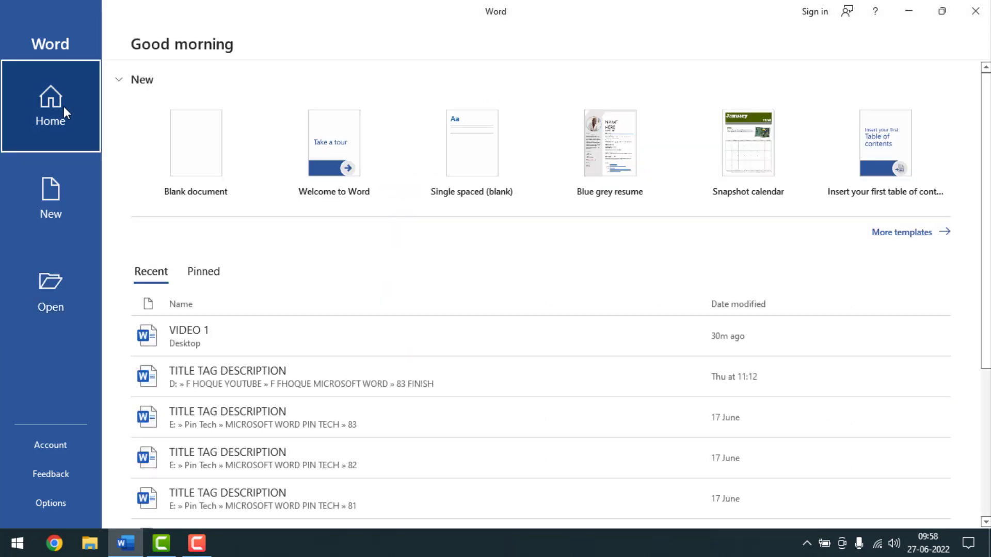
click(201, 165)
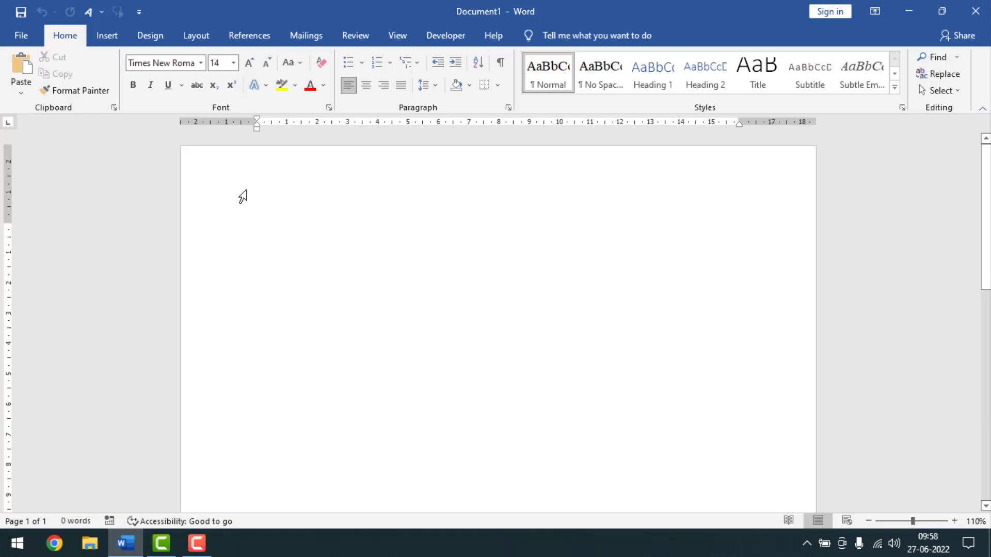
click(22, 36)
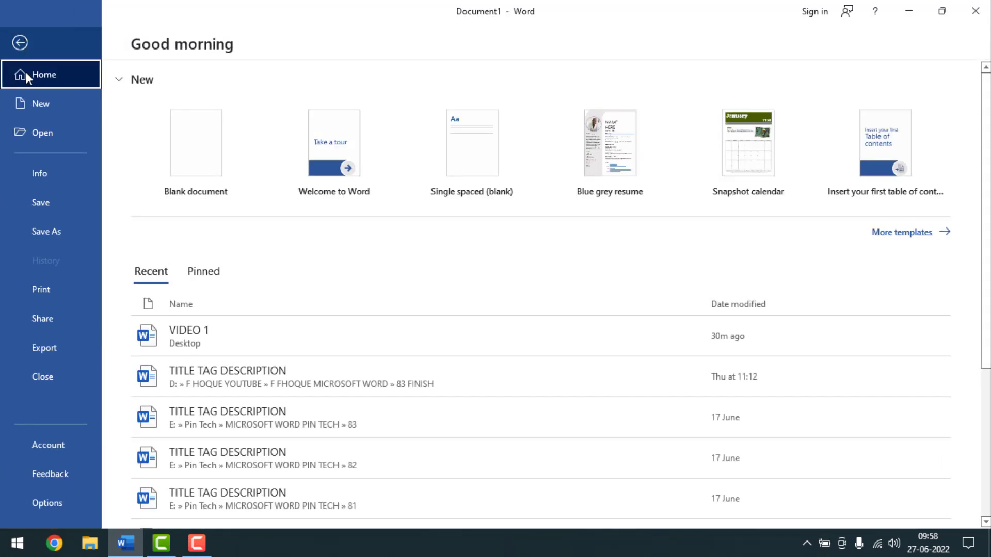
click(48, 502)
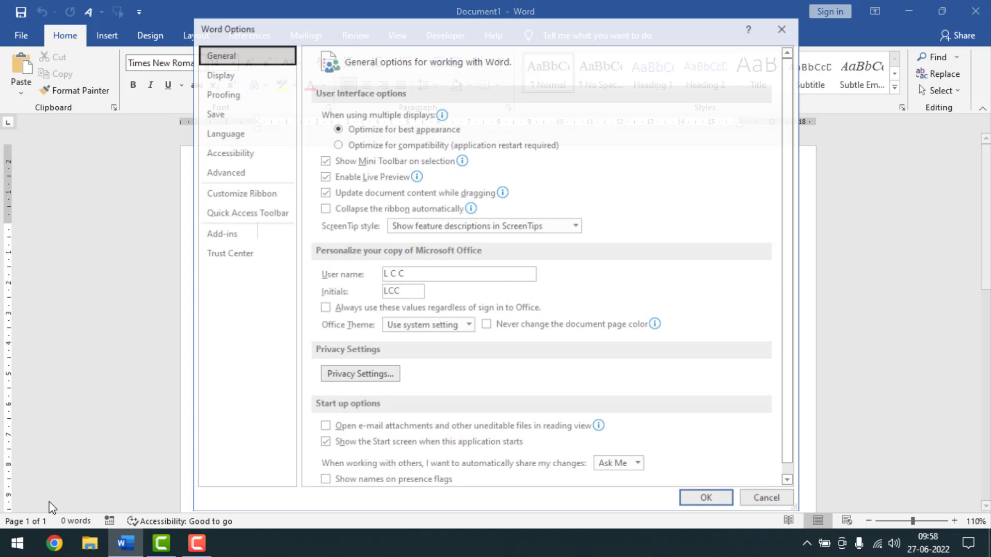
Step: Under Advanced > Display, change Show this number of Recent Documents from 25 to 0 and confirm
click(239, 175)
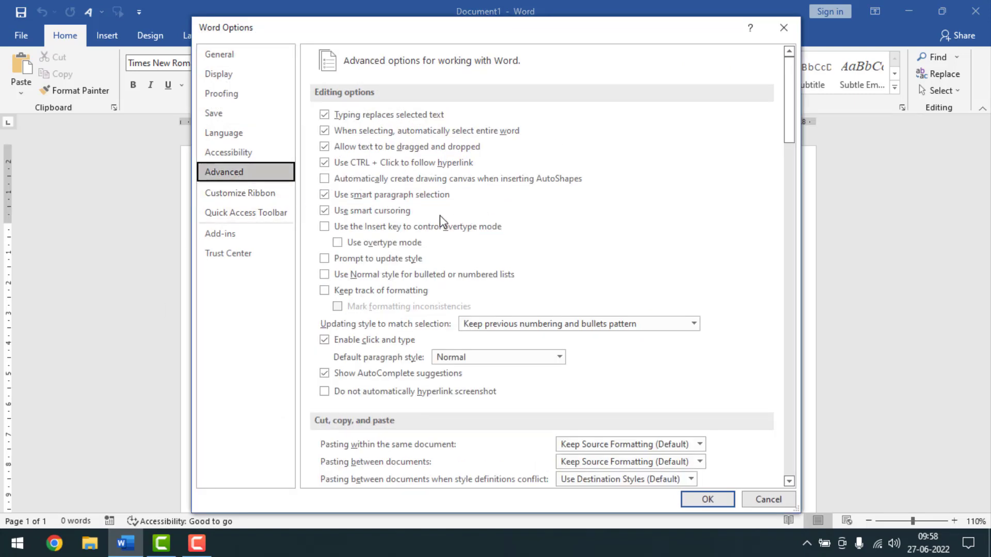
scroll(403, 230, down, 3)
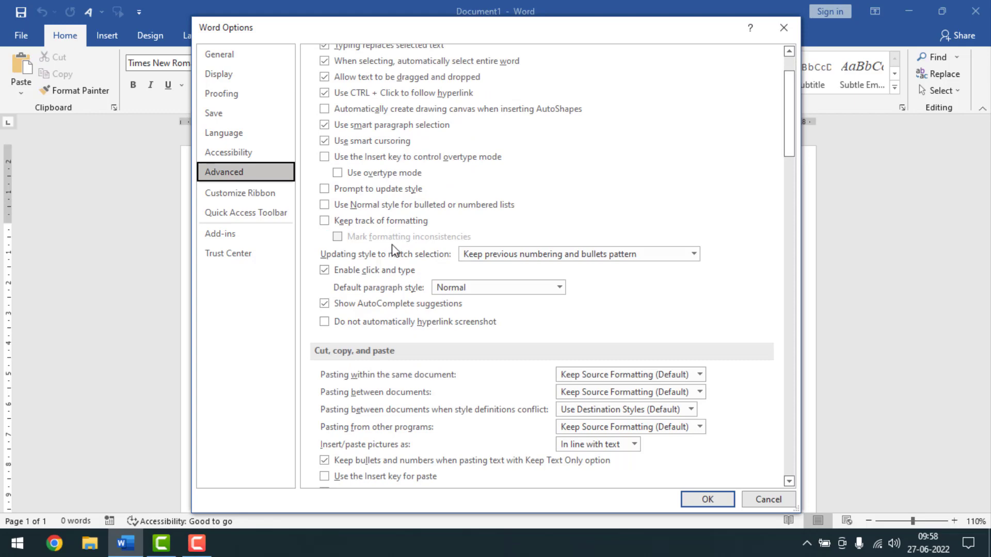
scroll(423, 338, down, 6)
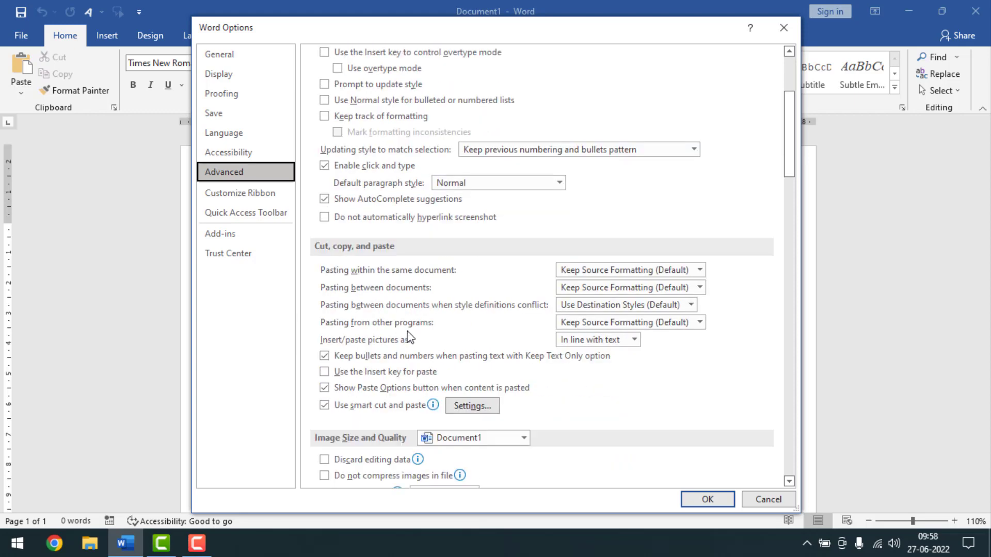
scroll(413, 335, down, 4)
scroll(413, 335, down, 4)
scroll(413, 336, down, 3)
scroll(412, 335, down, 3)
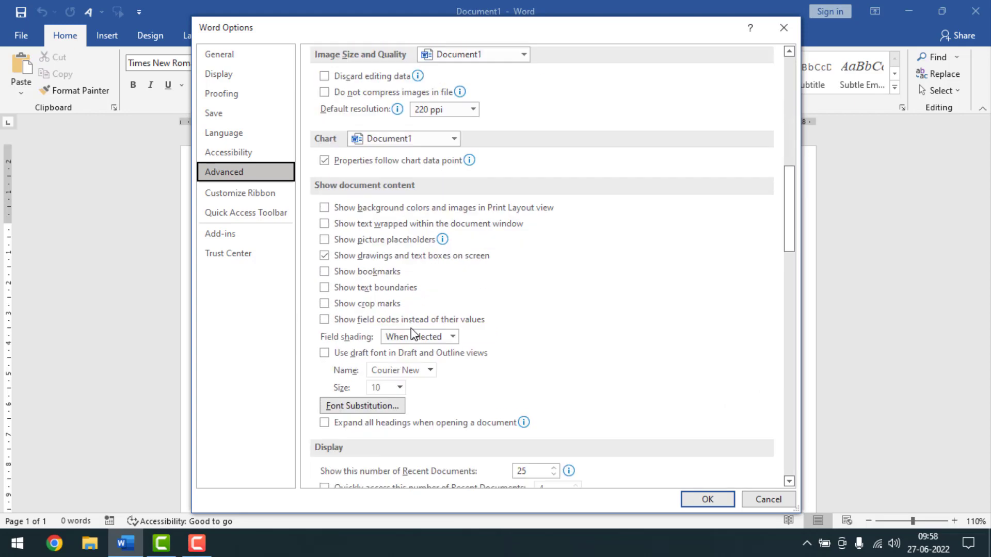
scroll(413, 335, down, 5)
scroll(408, 325, down, 4)
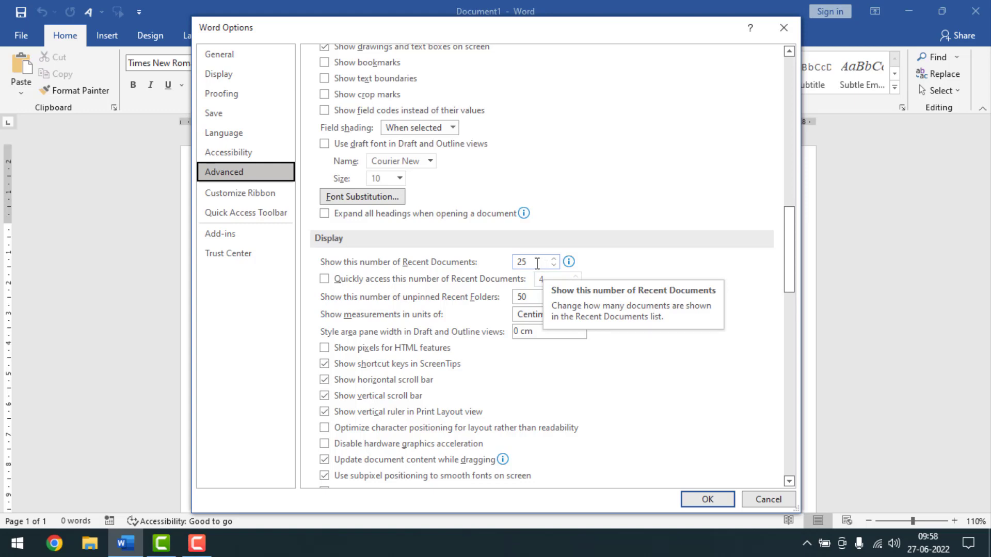
drag(539, 265, 503, 264)
text(0)
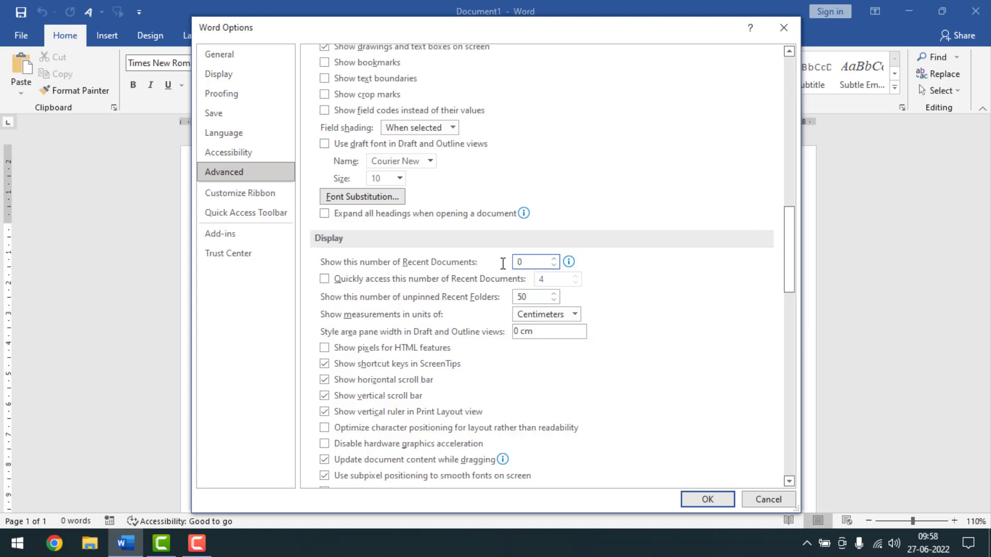
click(711, 498)
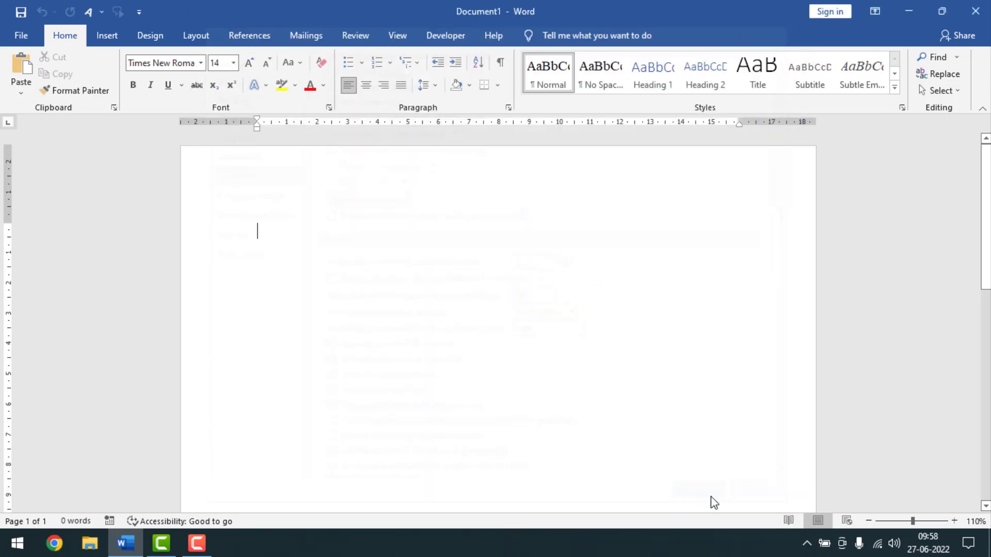
Step: Exit Word and relaunch it from the taskbar to verify the empty recent list
click(981, 9)
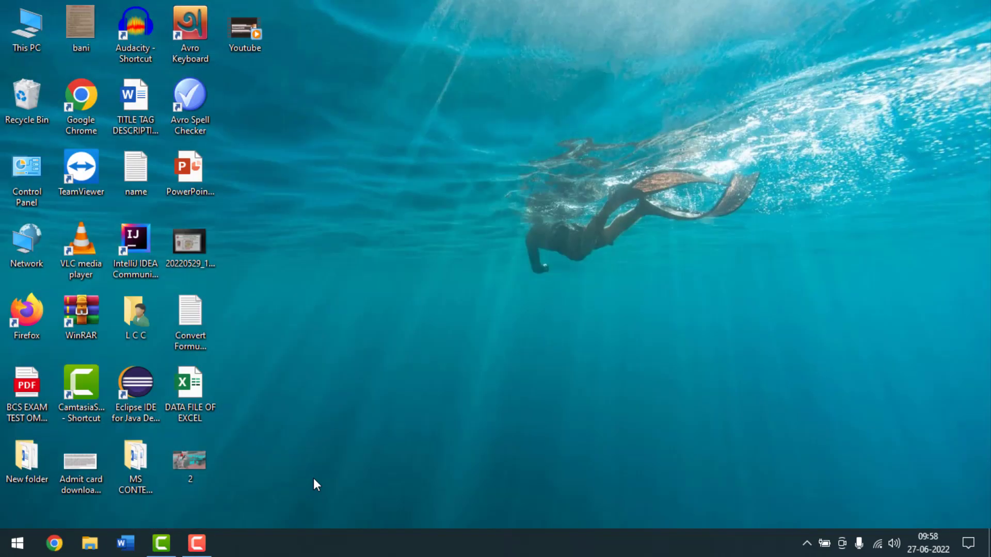
click(129, 547)
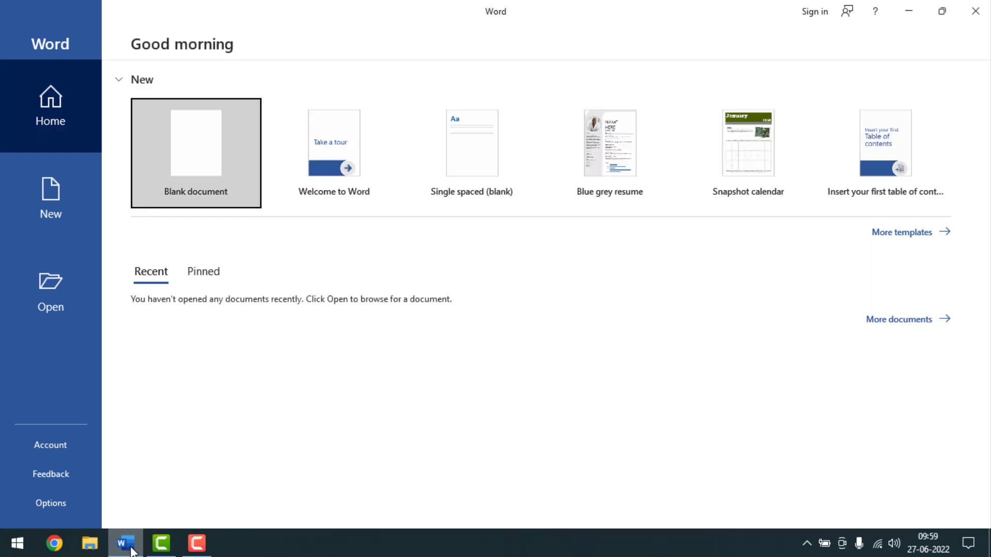